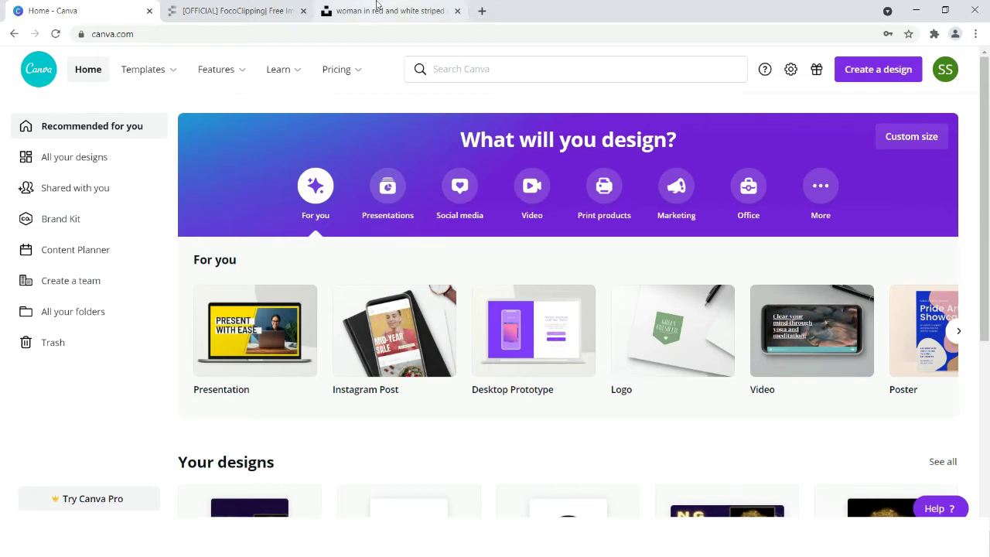
Step: Move from the Unsplash portrait photo to FocoClipping's remove-background upload page
click(333, 11)
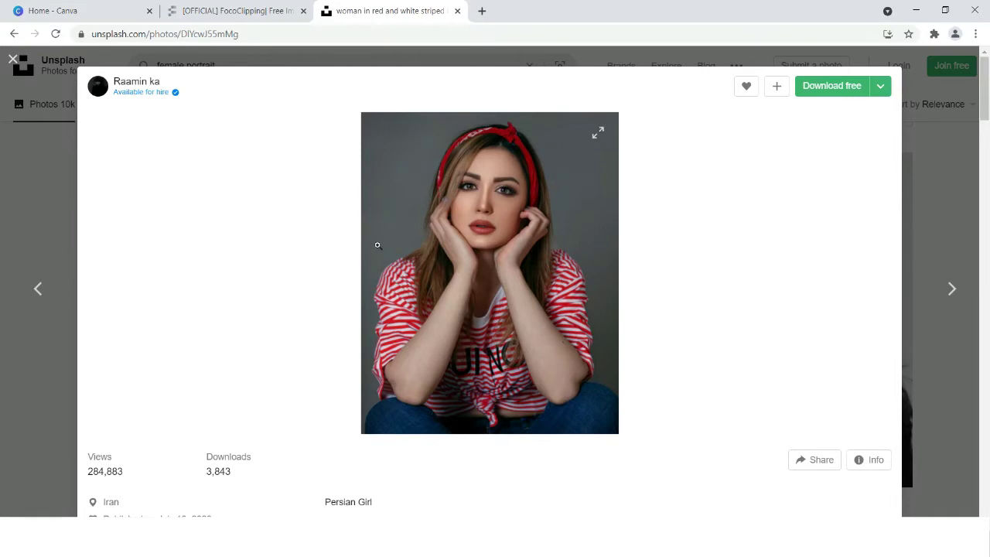
click(225, 5)
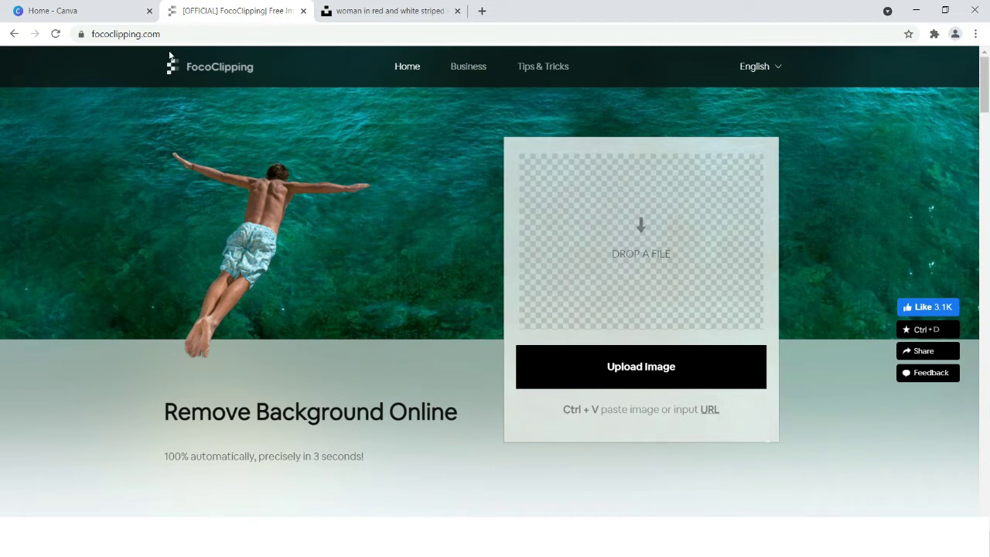
Step: Upload the downloaded portrait photo to FocoClipping and let its background be removed
click(590, 367)
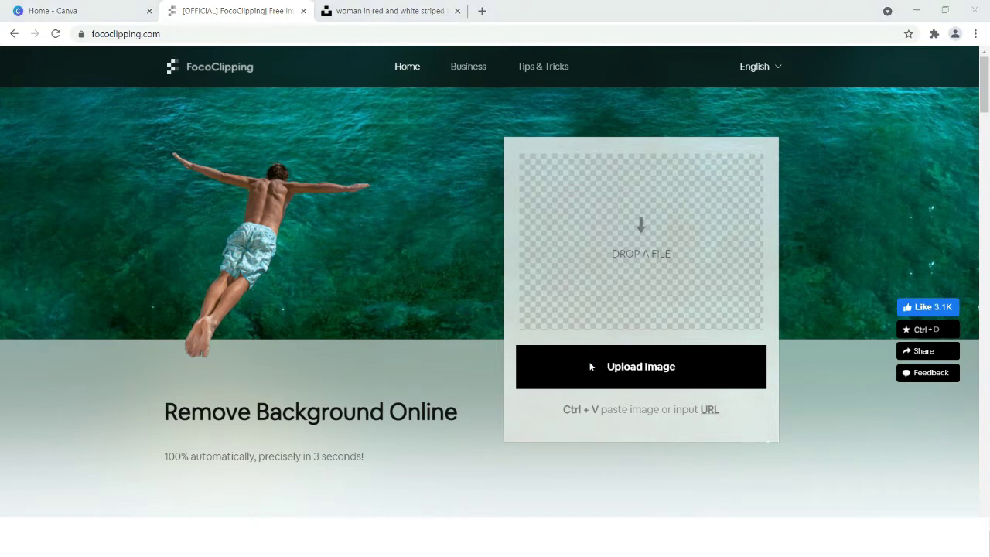
click(151, 116)
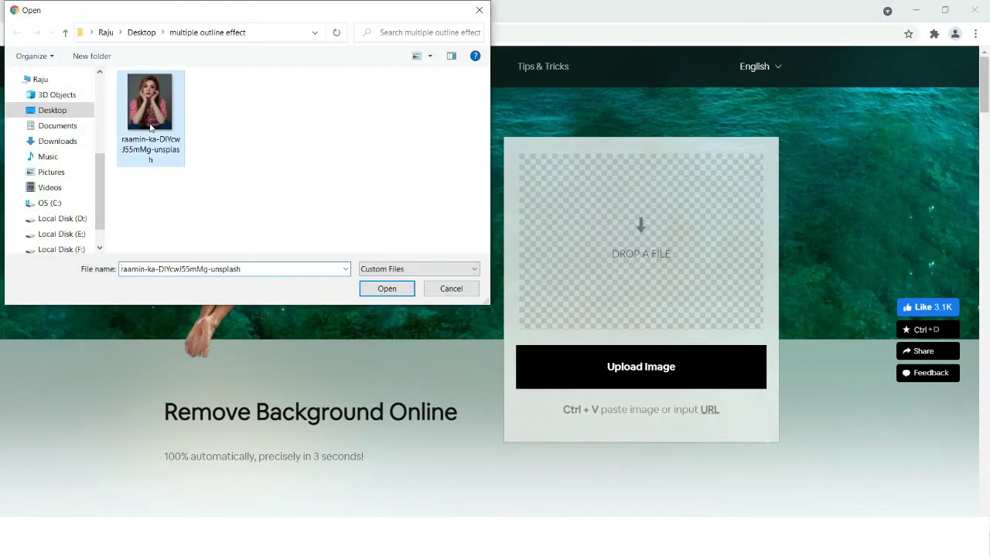
click(387, 288)
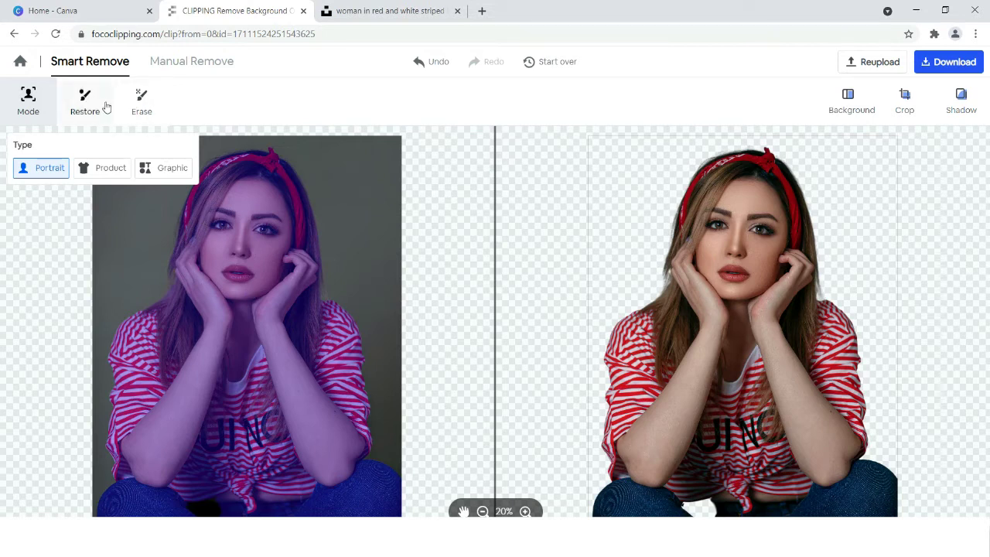
scroll(441, 314, down, 1)
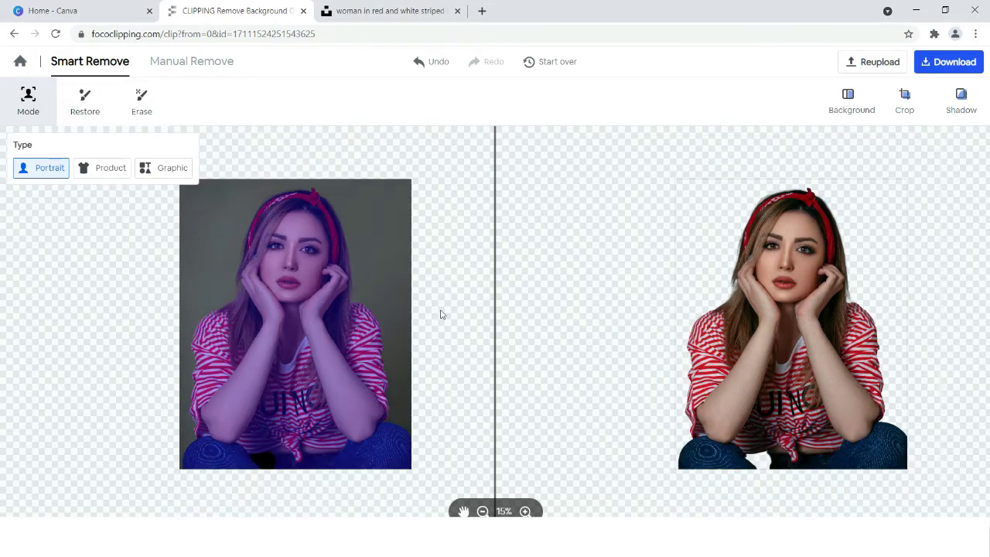
click(83, 102)
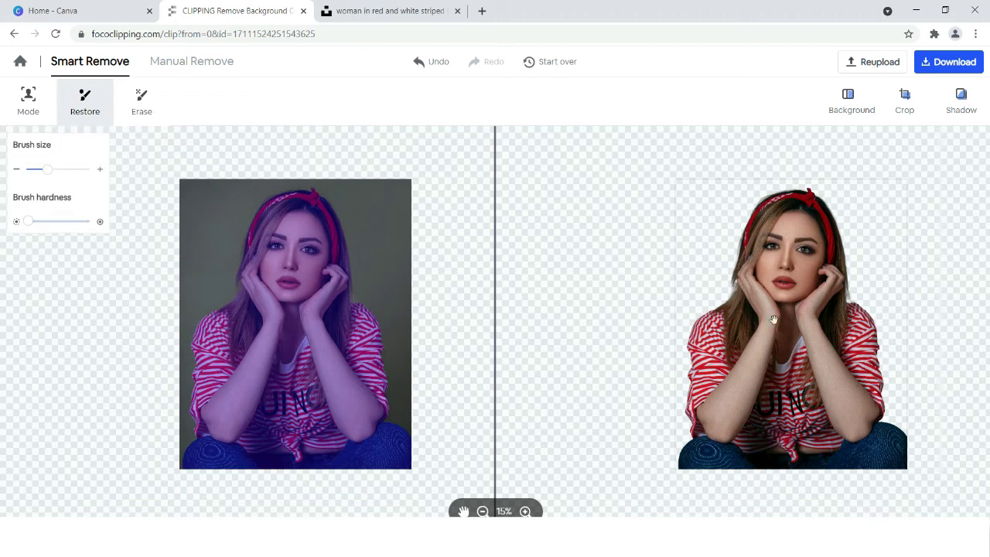
Step: Download the cut-out portrait as a PNG file
click(944, 63)
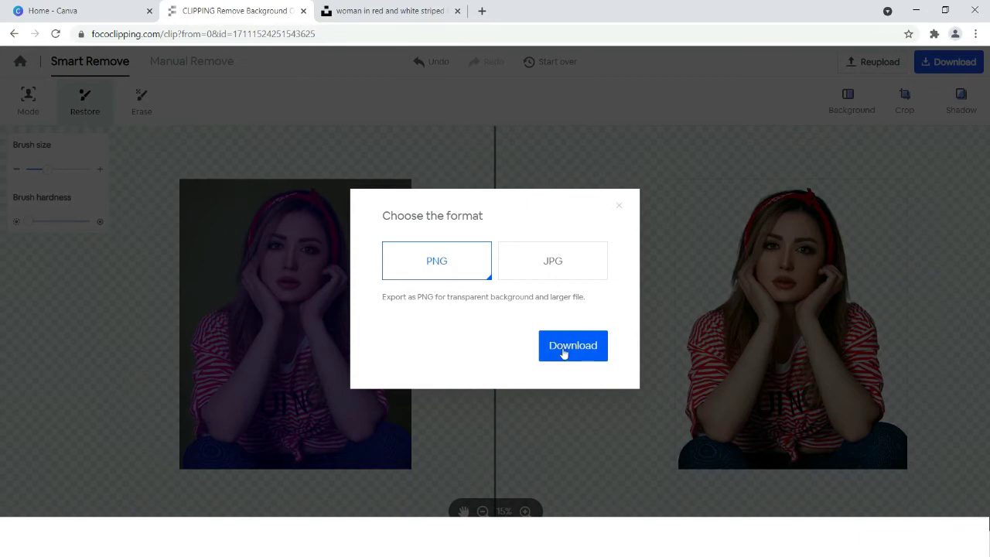
click(564, 350)
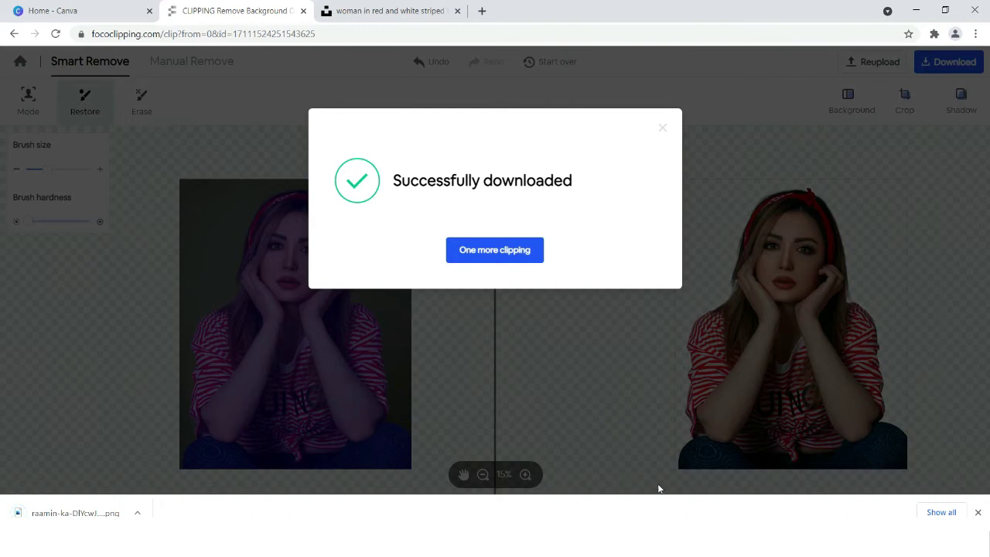
click(977, 512)
Step: Upload the cut-out portrait PNG from the computer into the blank Instagram Post's Uploads
click(43, 7)
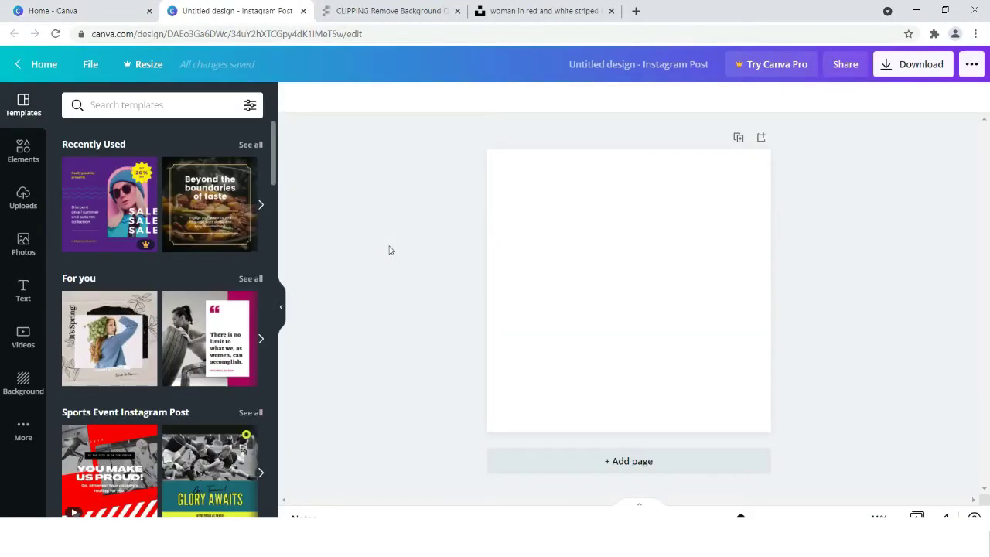
click(25, 199)
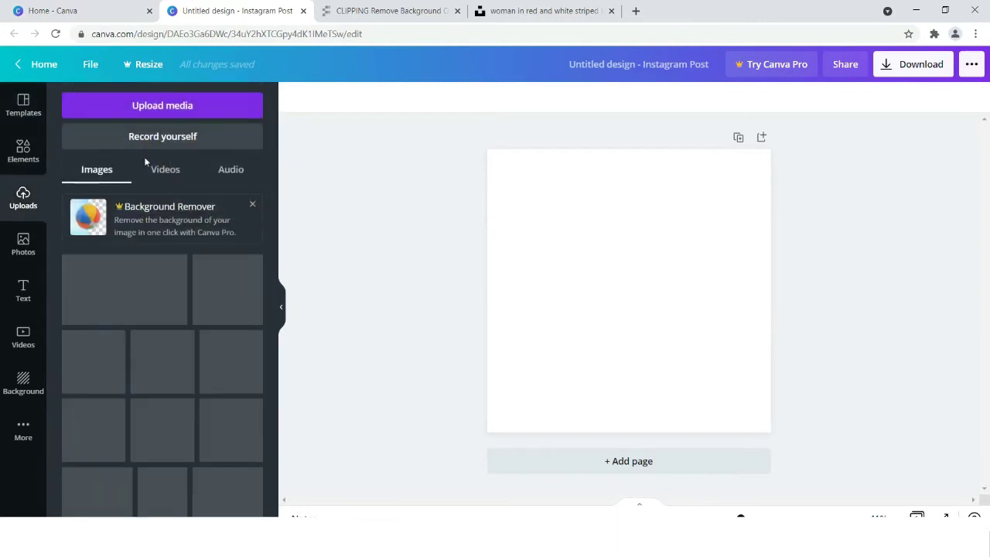
click(156, 113)
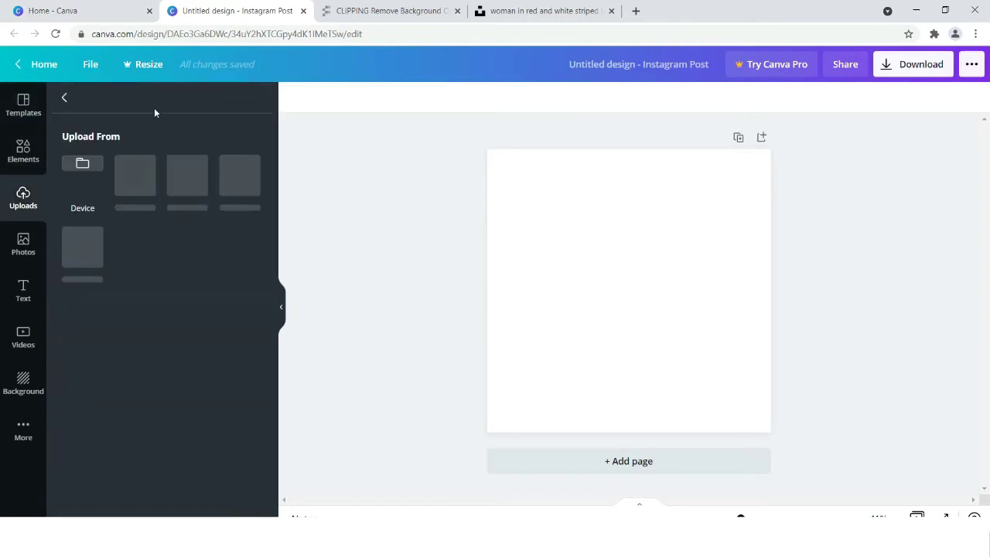
click(97, 163)
click(224, 105)
click(383, 290)
Step: Add the cut-out portrait to the page, centred and enlarged to about 683 × 854
mouse_move(89, 305)
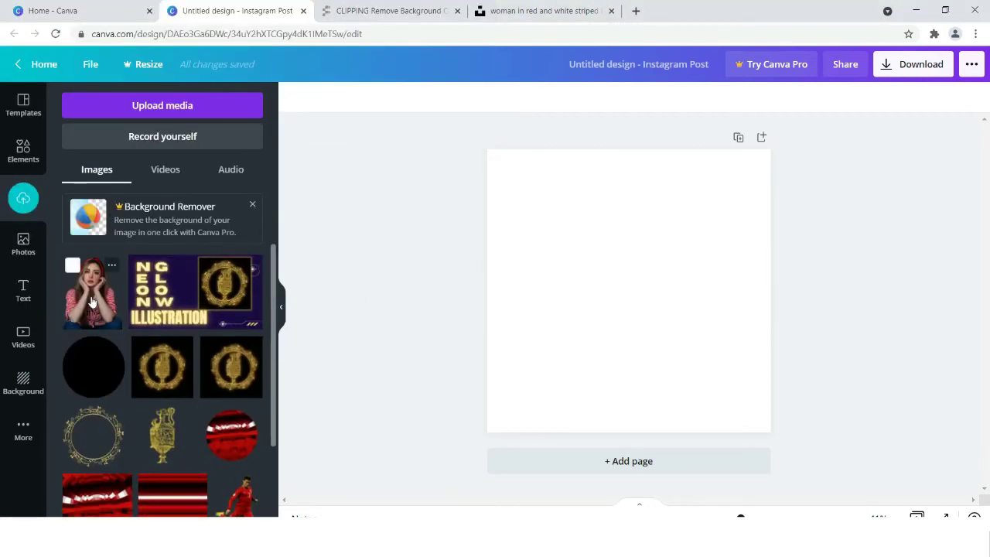
click(90, 304)
drag(638, 315, 637, 345)
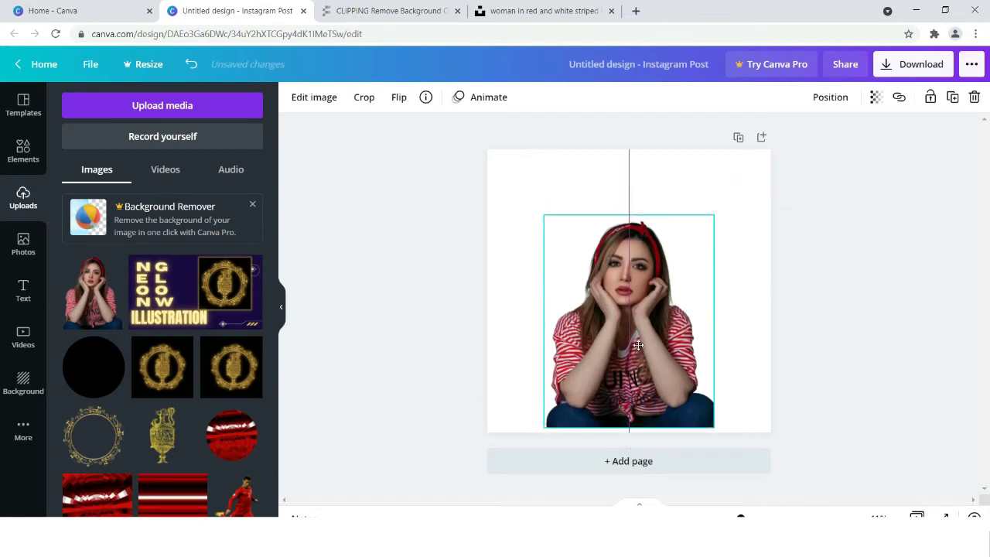
drag(716, 215, 725, 205)
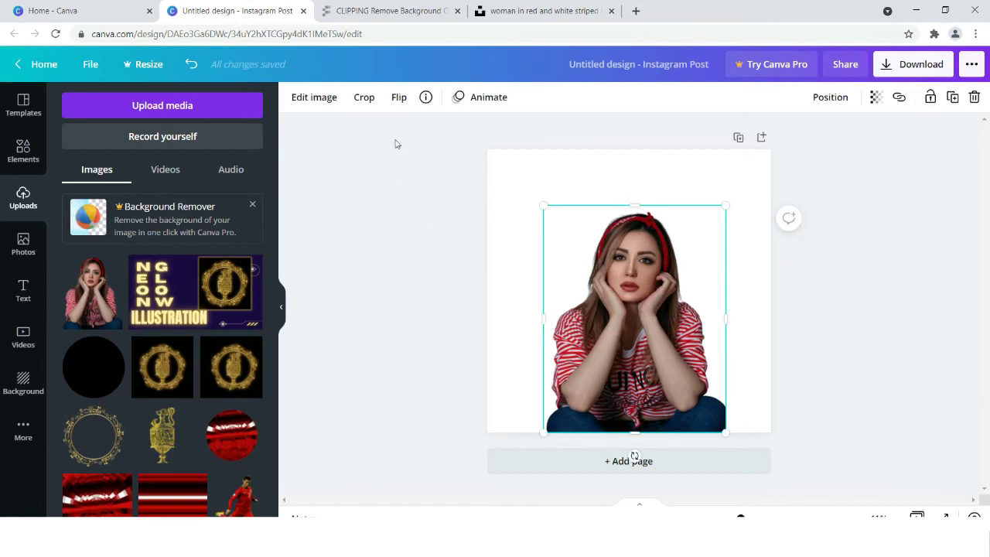
Step: Give the cut-out portrait the Glow effect from the image's Shadows options
click(316, 99)
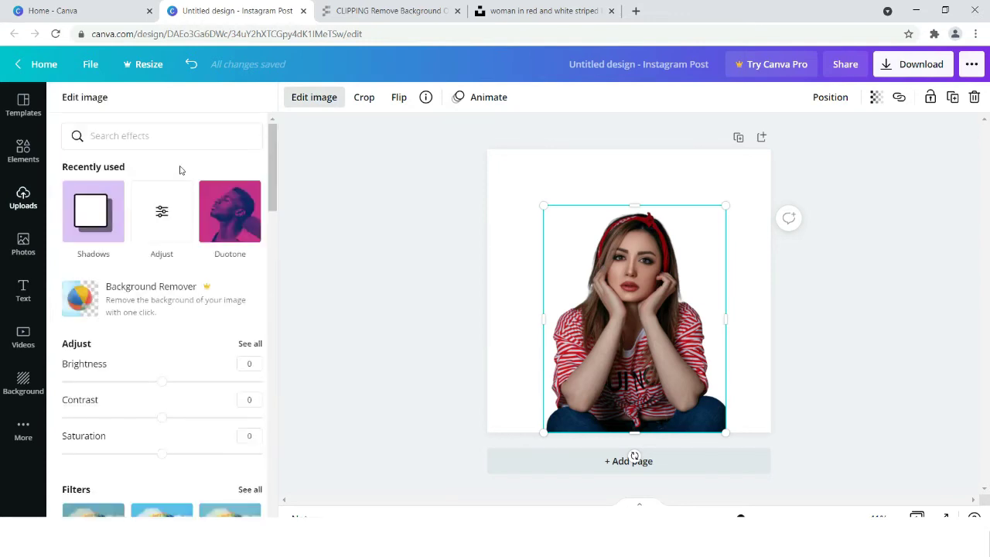
scroll(180, 170, down, 15)
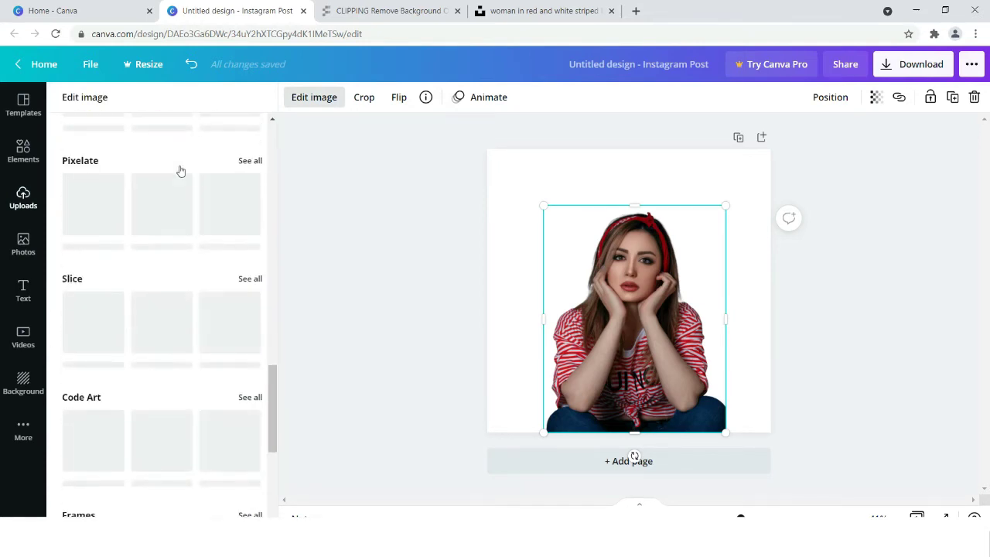
scroll(180, 170, down, 4)
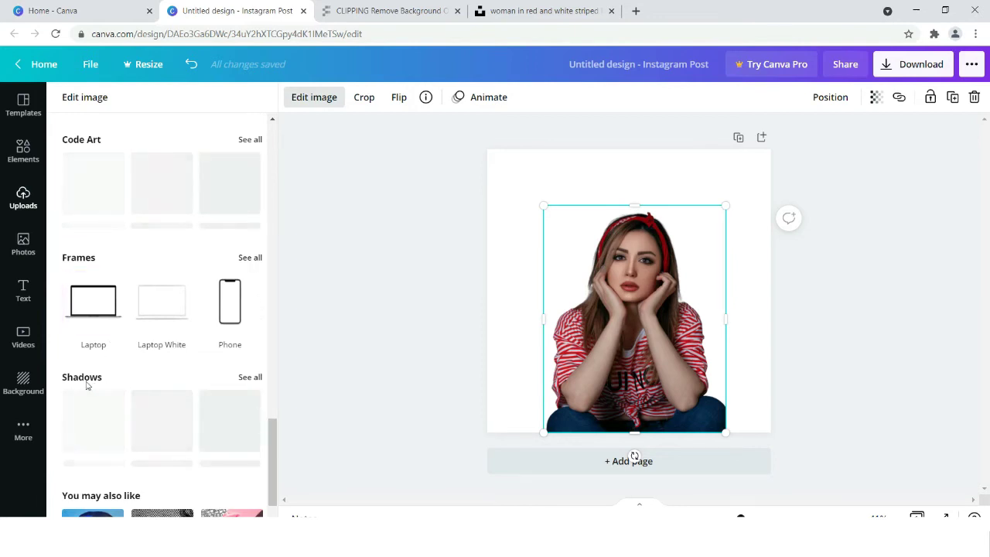
click(249, 378)
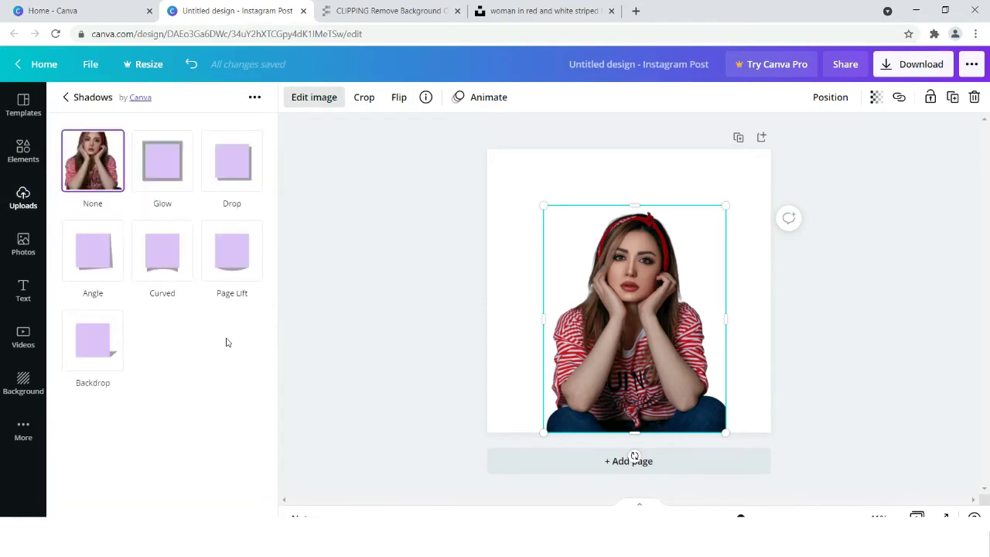
click(168, 182)
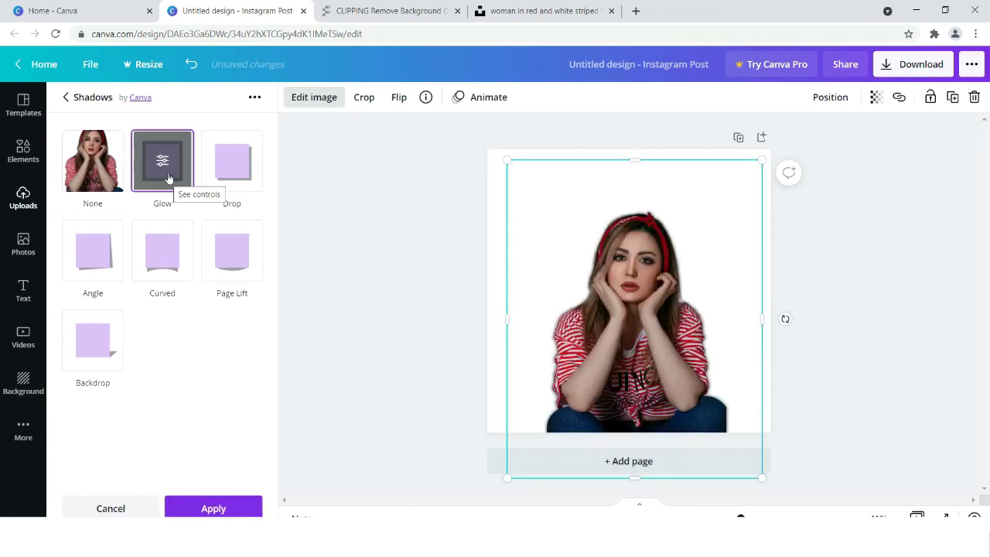
Step: Set the Glow shadow to transparency 100, size 33 and blur 1
click(168, 182)
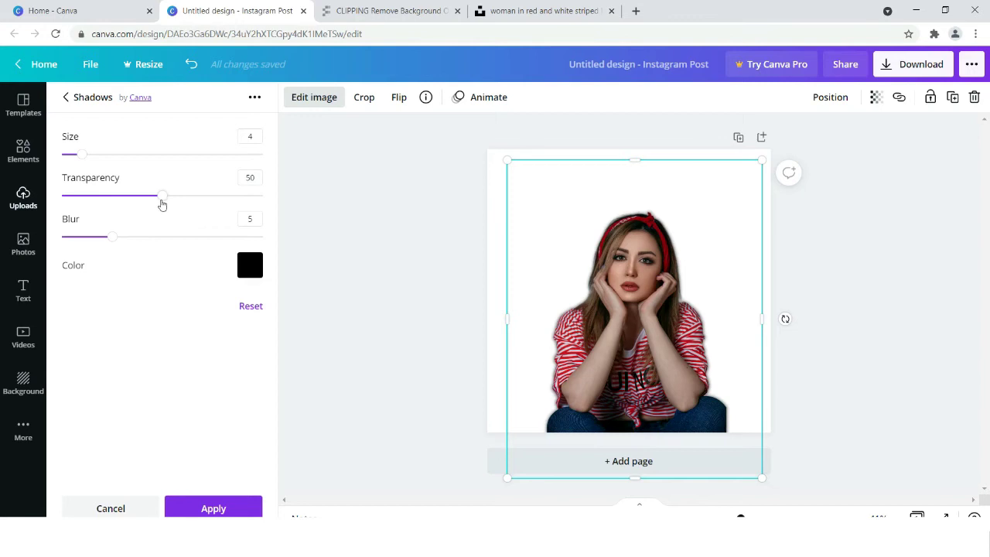
drag(161, 203, 289, 204)
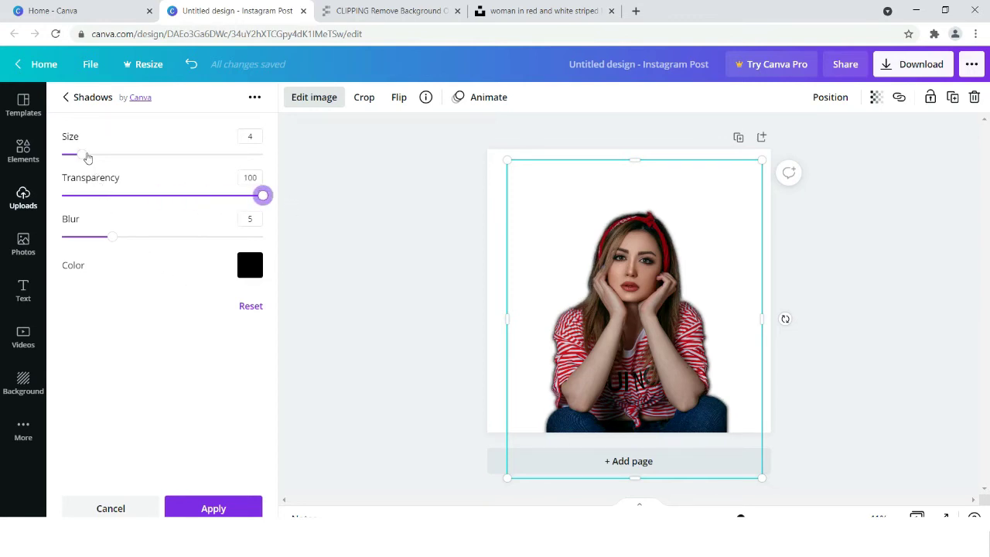
drag(86, 156, 228, 164)
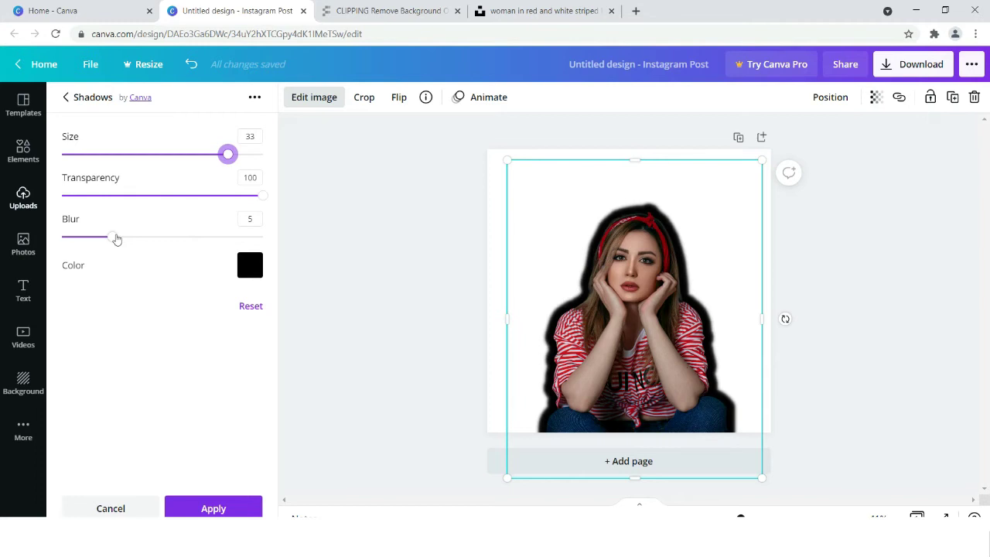
drag(114, 239, 38, 241)
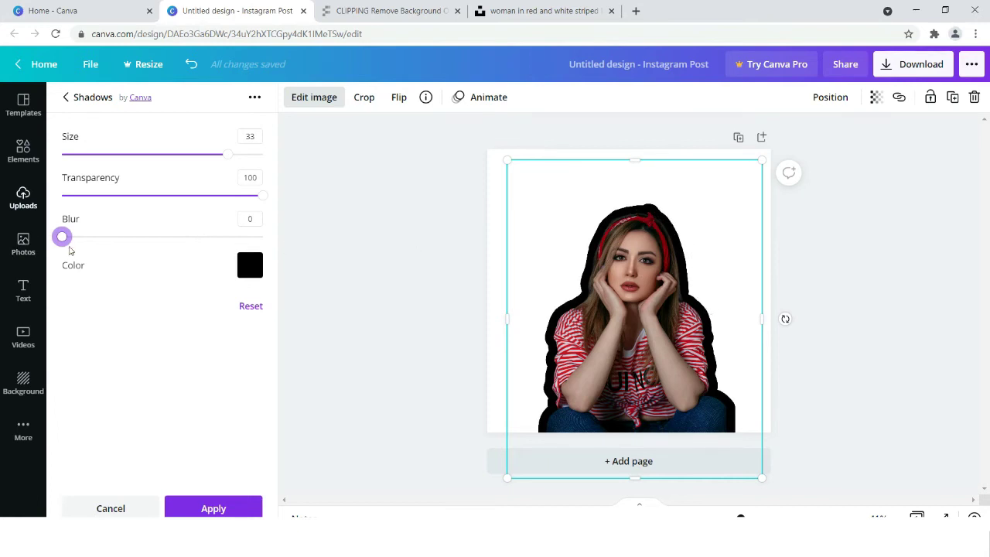
drag(61, 237, 72, 238)
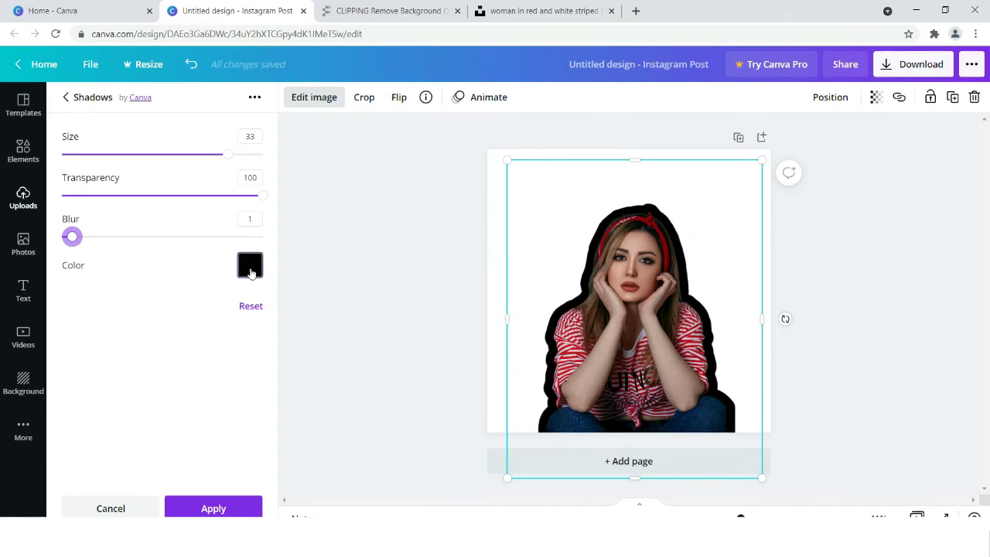
Step: Colour the glow outline pink #ff66c4 and close the shadow settings
click(250, 271)
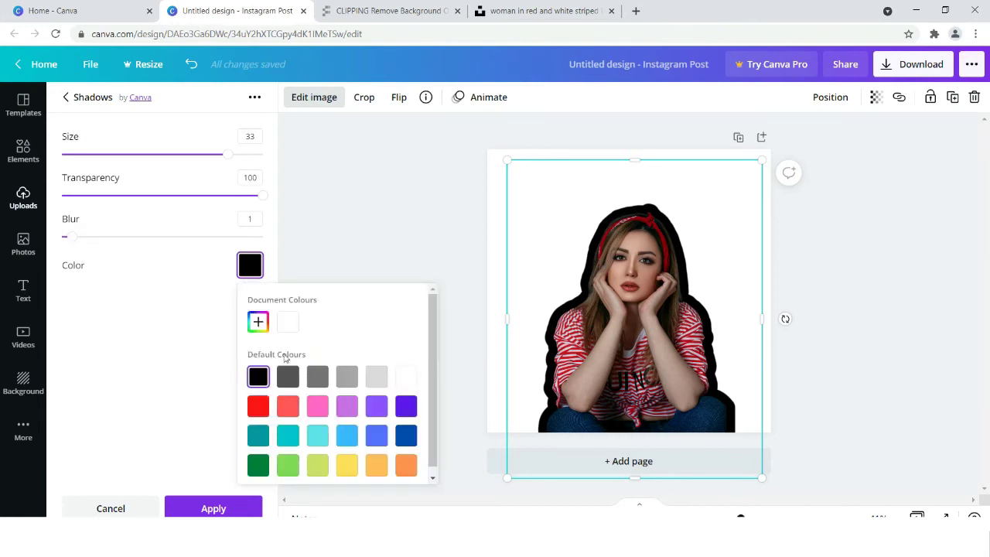
click(316, 407)
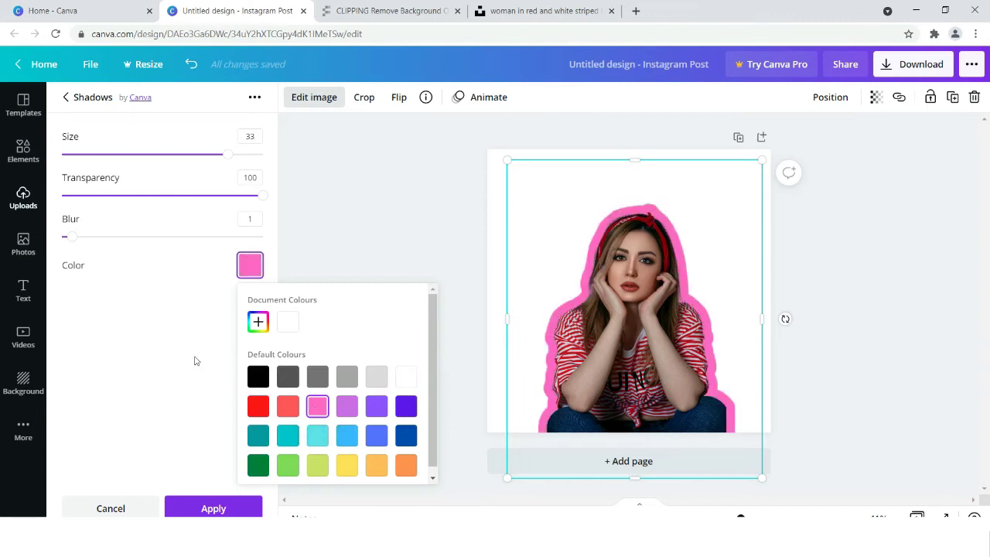
click(176, 338)
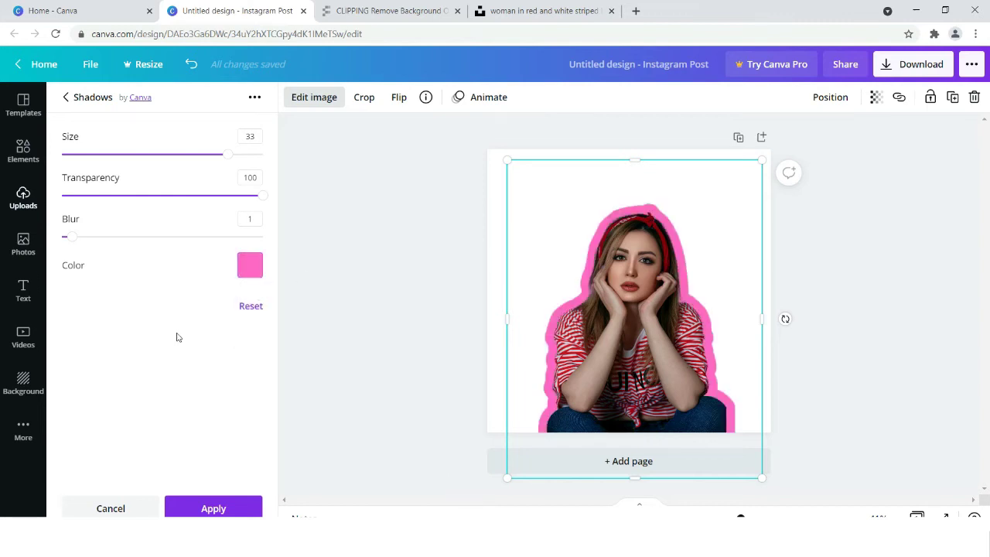
click(370, 238)
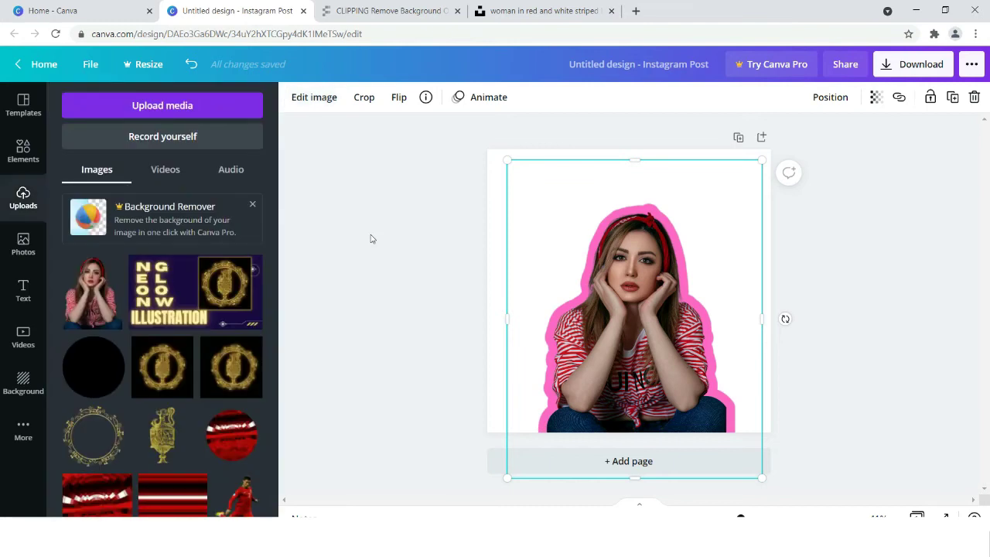
Step: Reselect the portrait and add a second Glow shadow, showing its default settings
click(389, 272)
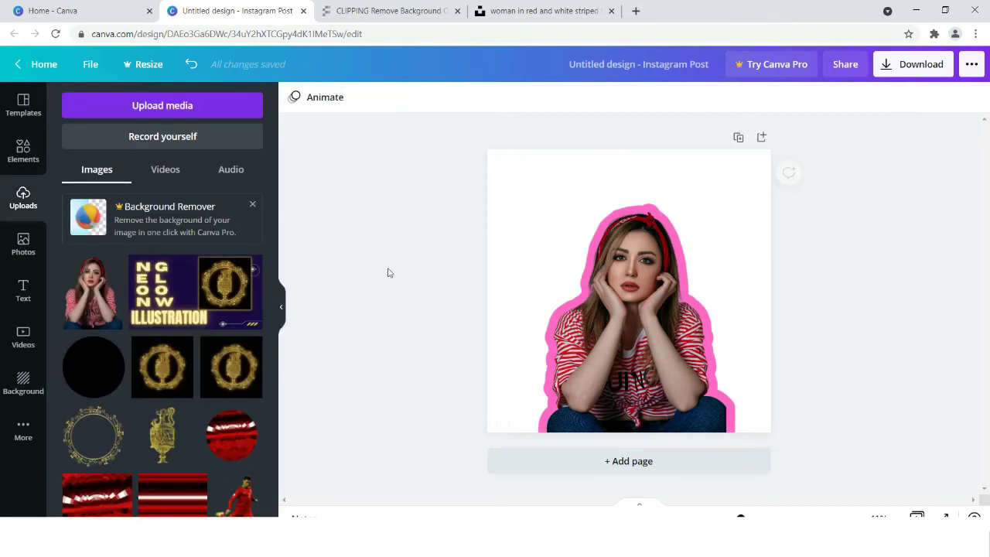
click(604, 298)
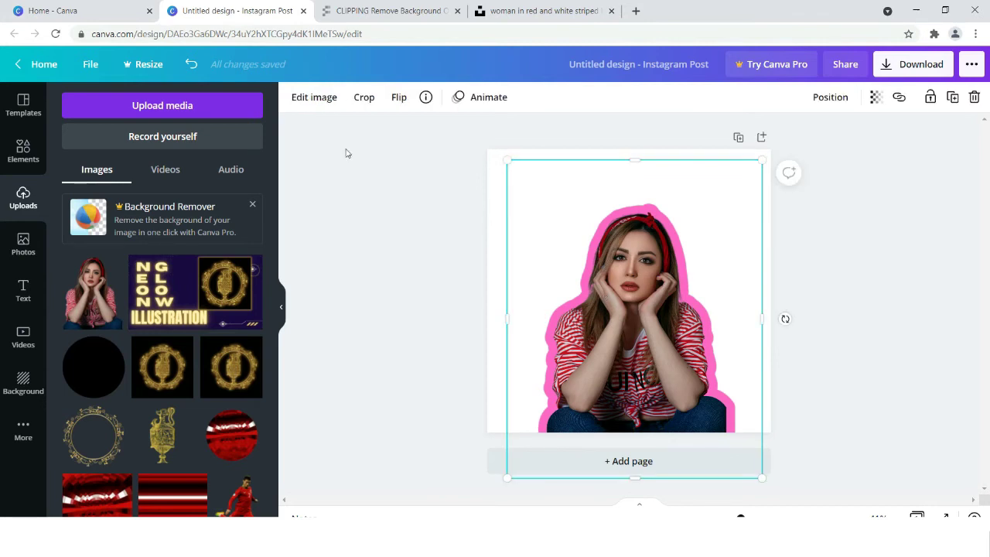
click(309, 102)
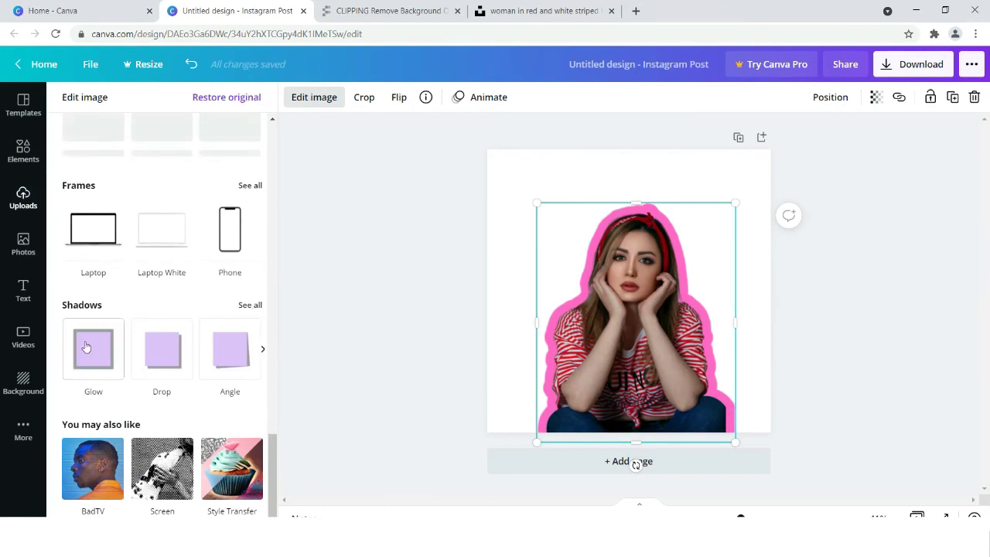
click(87, 349)
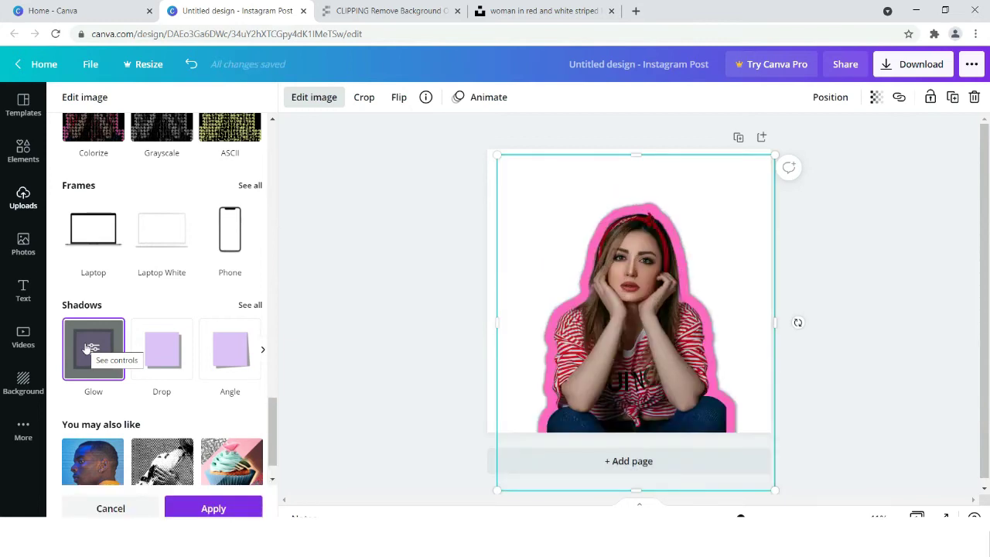
click(87, 349)
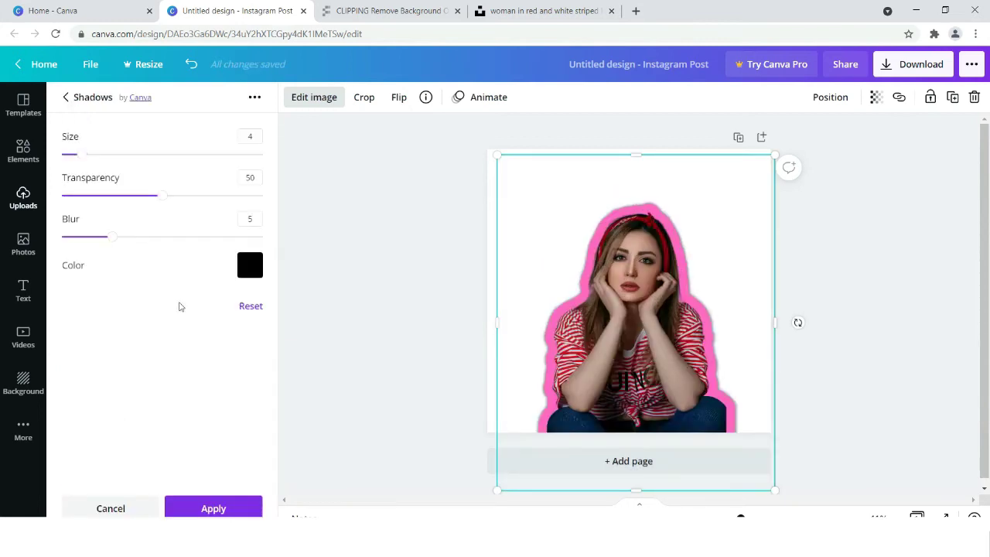
Step: Enter size 33, transparency 100 and blur 1 for the new glow
click(261, 139)
text(33)
click(260, 178)
text(100)
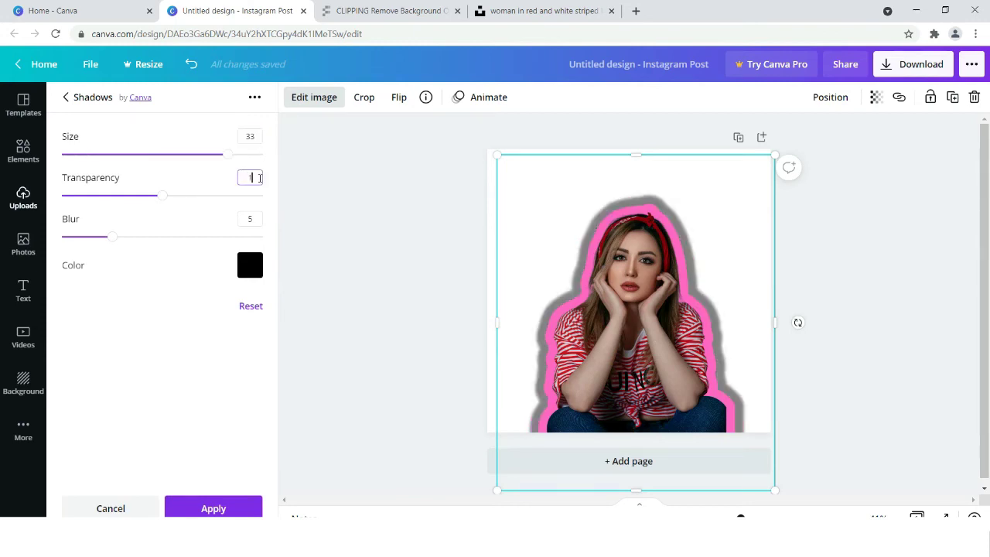
click(252, 220)
text(1)
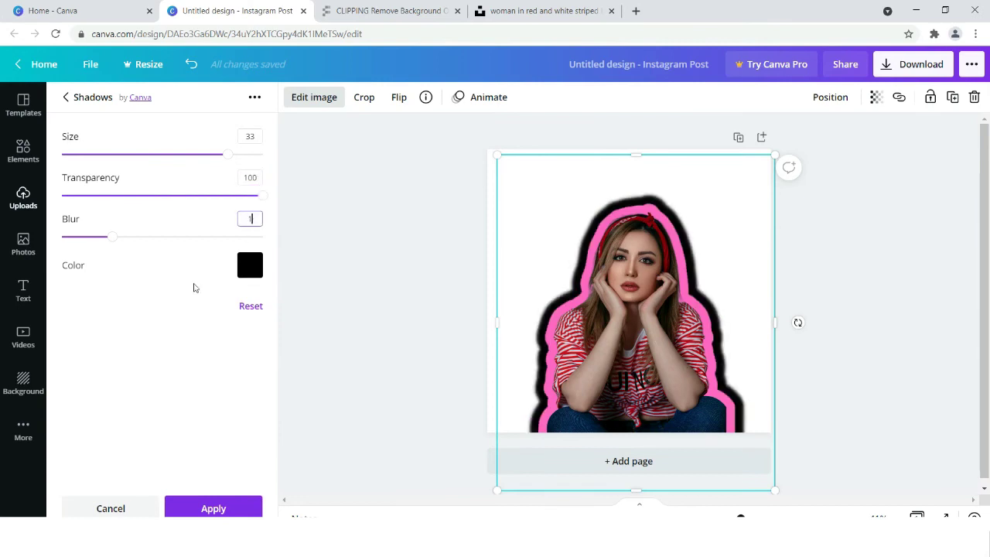
click(158, 312)
Step: Change the glow colour to a custom deep magenta #D13796
click(243, 274)
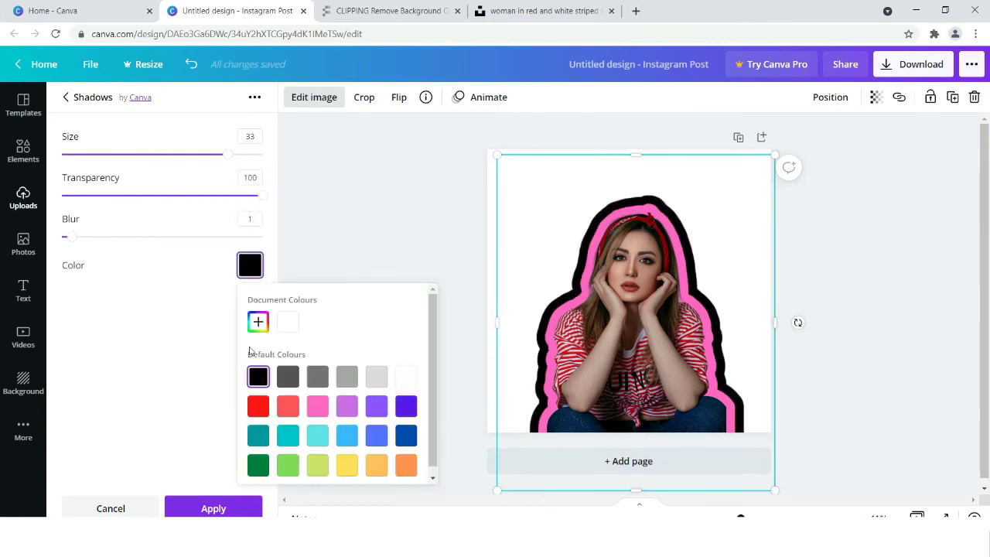
click(320, 410)
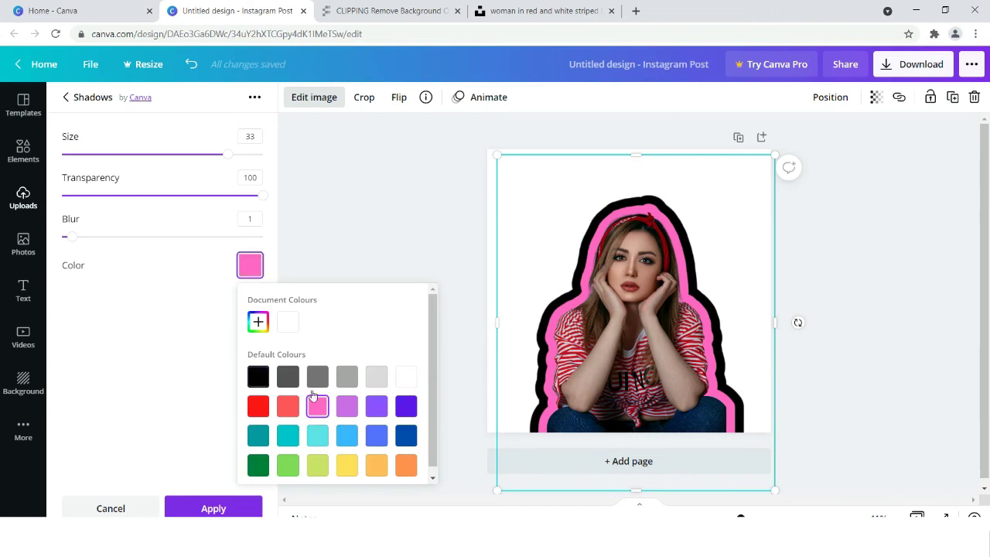
click(193, 325)
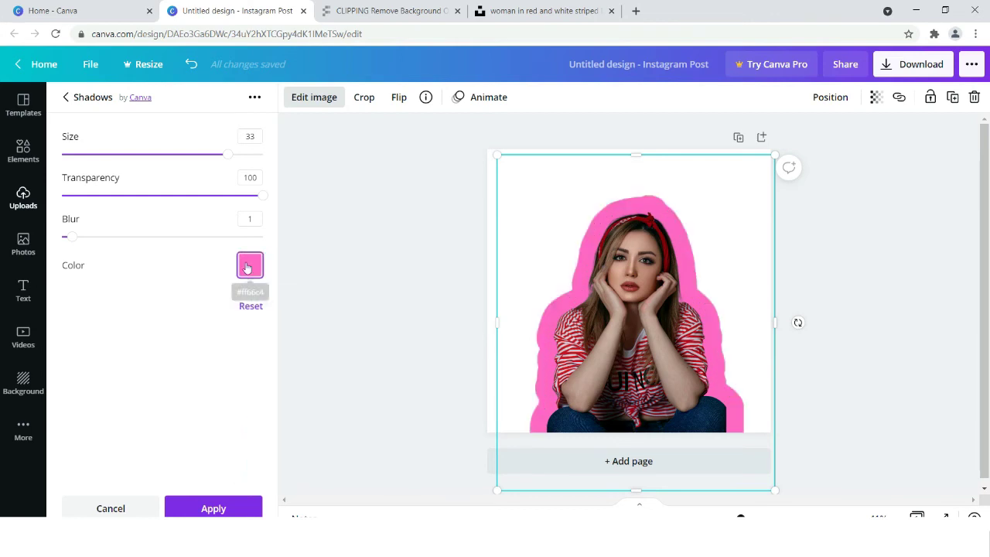
click(243, 268)
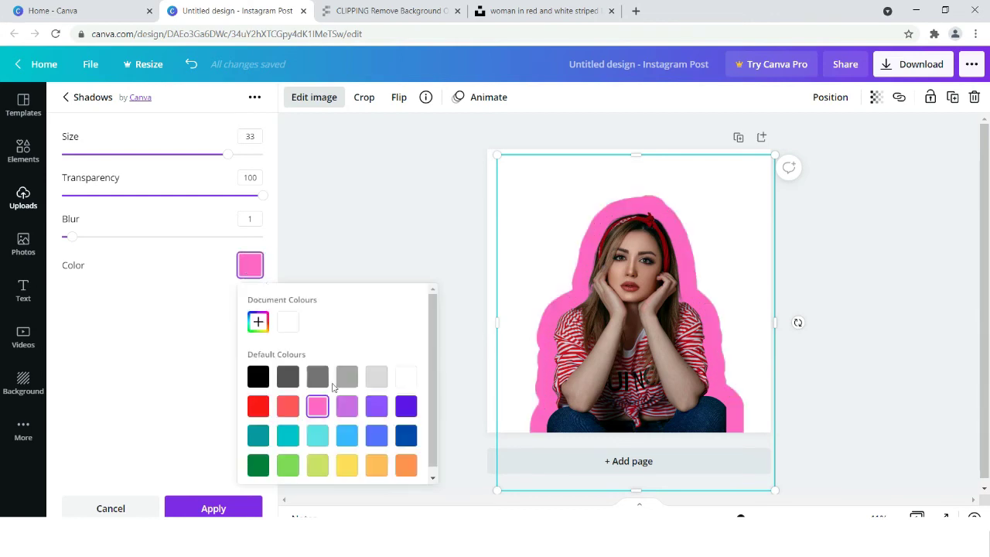
click(259, 321)
drag(342, 353, 365, 363)
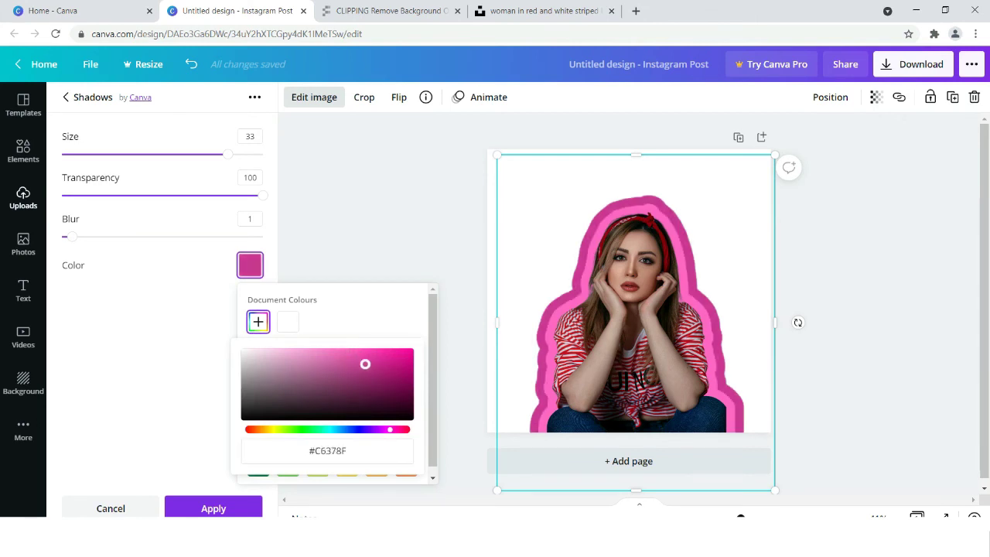
drag(365, 363, 368, 360)
Step: Apply the magenta ring, then reselect the portrait and add another Glow shadow
click(389, 232)
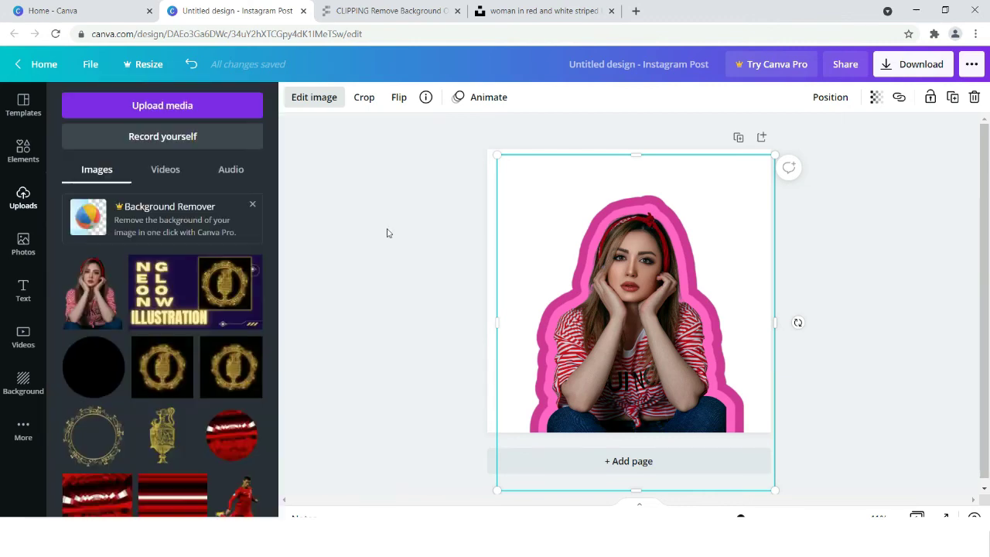
click(435, 299)
click(584, 296)
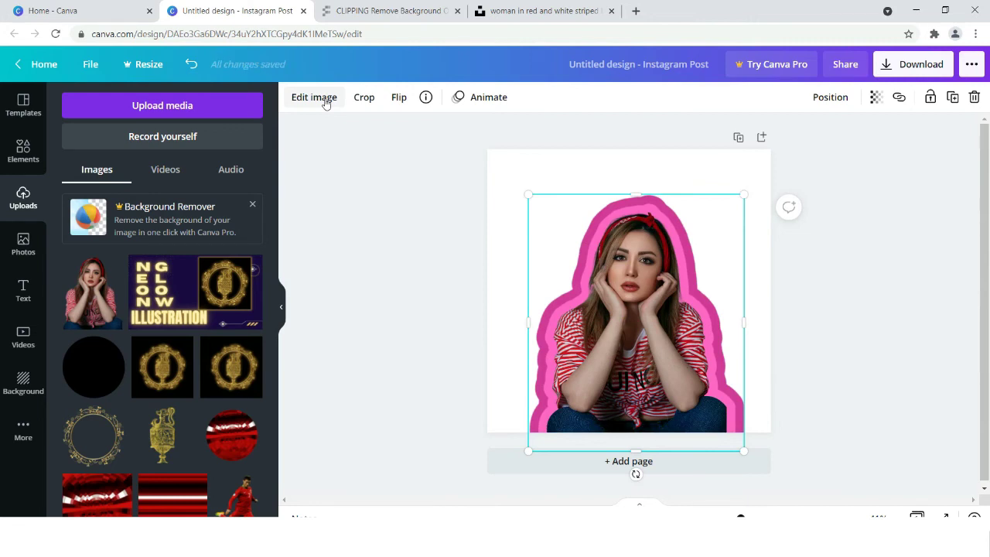
click(326, 103)
click(92, 211)
click(163, 172)
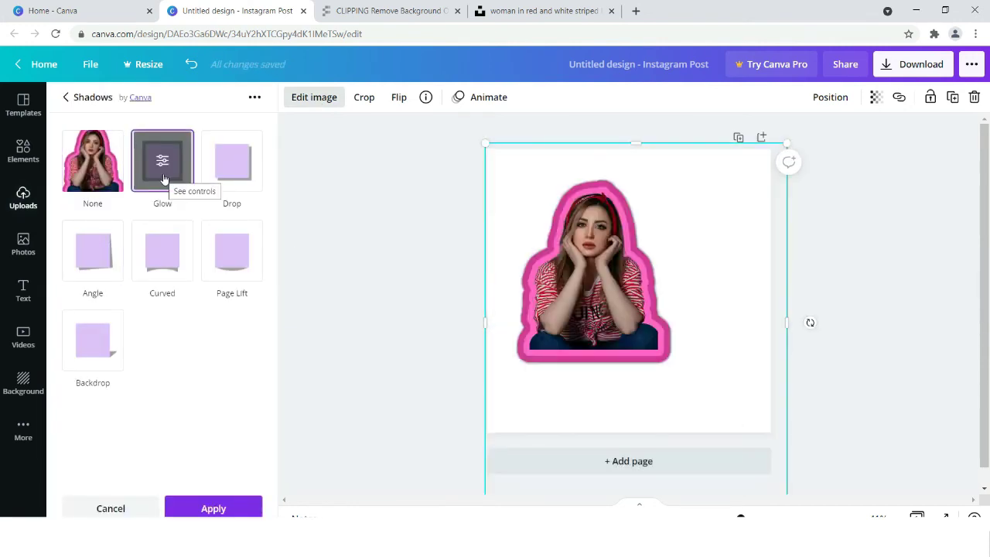
click(164, 178)
Step: Give this glow blur 1 and a darker custom magenta colour, then apply it
double_click(250, 218)
text(1)
click(250, 266)
click(317, 406)
click(260, 323)
click(188, 360)
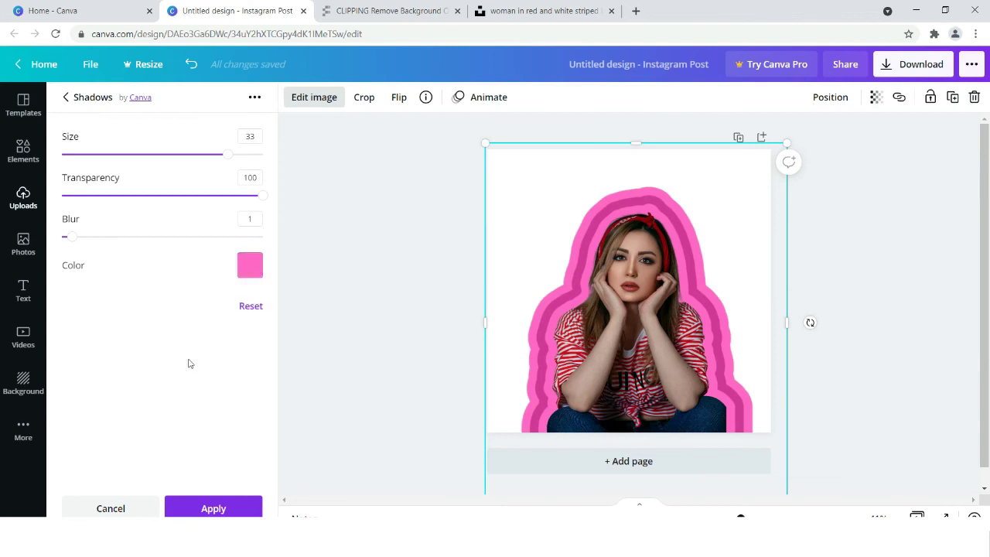
click(249, 265)
click(258, 322)
click(374, 367)
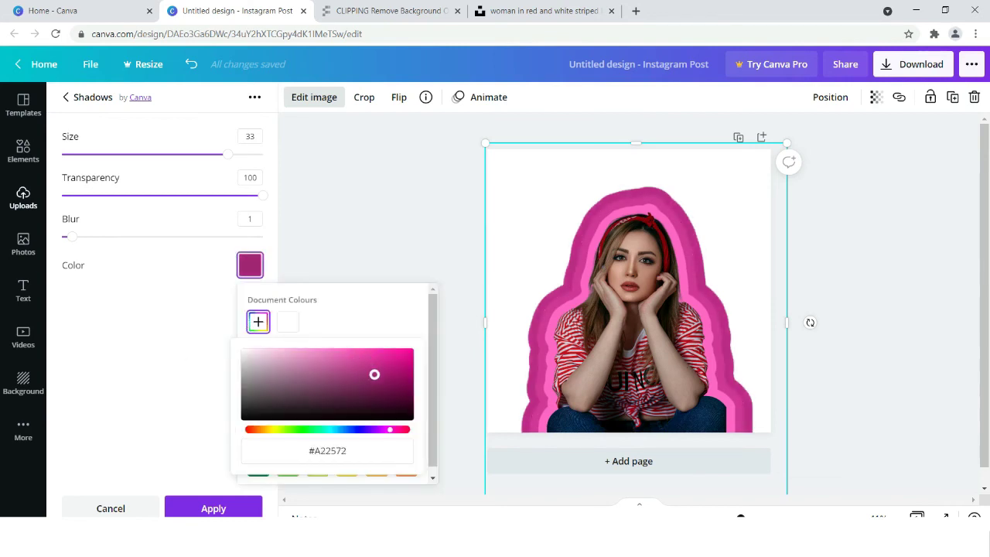
click(404, 244)
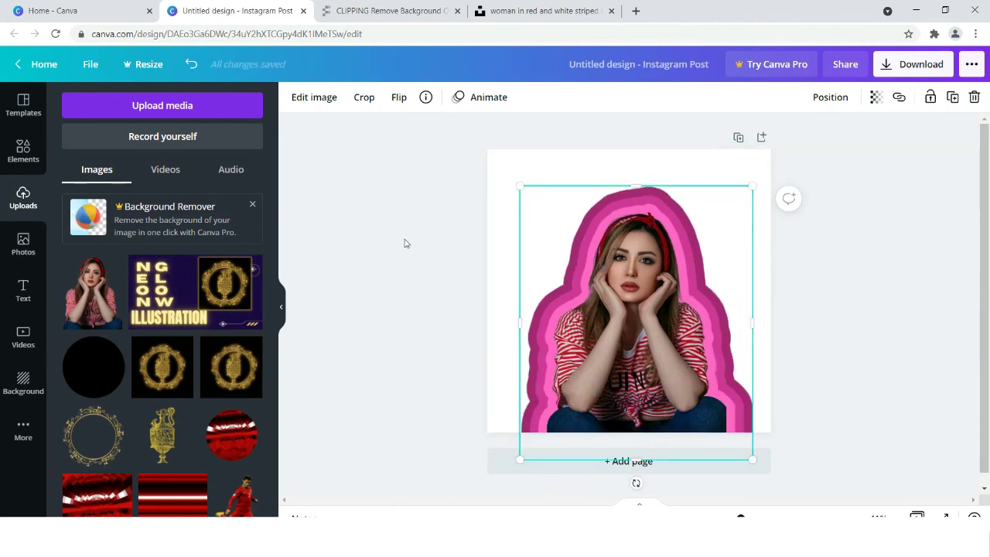
Step: Add a further Glow shadow with size 33, transparency 100 and blur 1
click(314, 97)
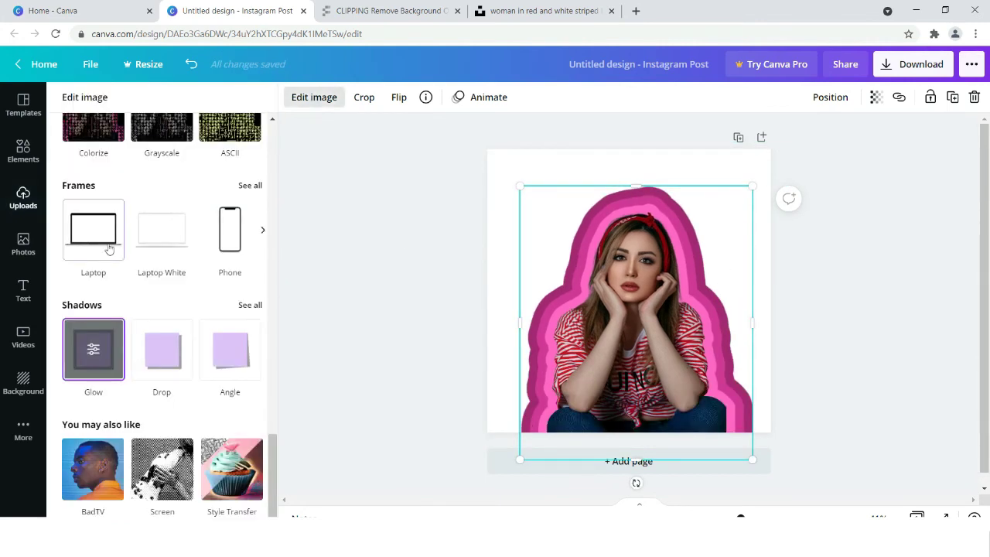
click(249, 306)
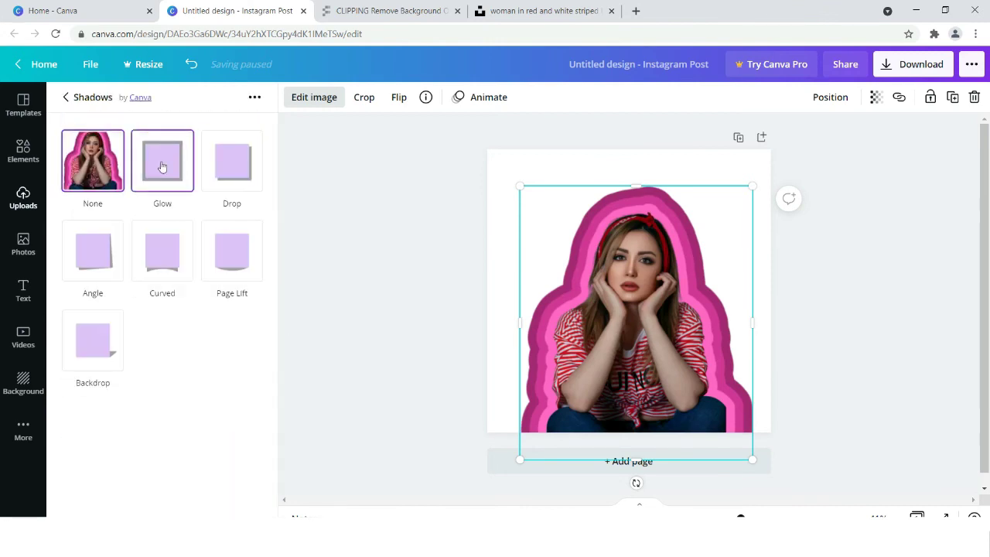
click(162, 159)
click(162, 159)
click(250, 136)
text(33)
click(250, 177)
text(100)
click(250, 219)
text(1)
Step: Colour the outermost glow dark plum #520936 and apply it
click(250, 265)
click(317, 406)
click(250, 264)
click(257, 321)
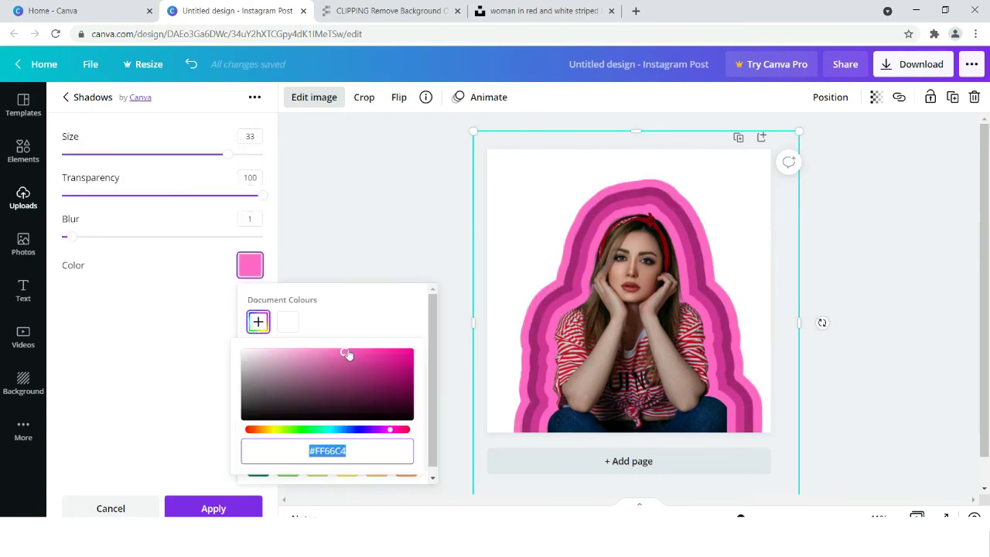
drag(345, 349, 394, 398)
click(370, 228)
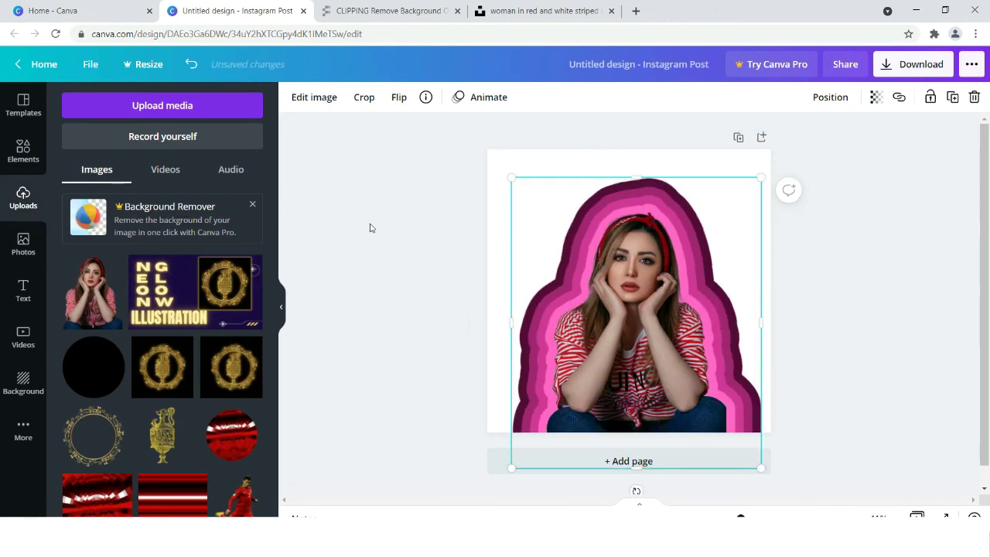
Step: Set the page background to the photo's pink, then lighten it to pale pink #F1BBDC
click(520, 166)
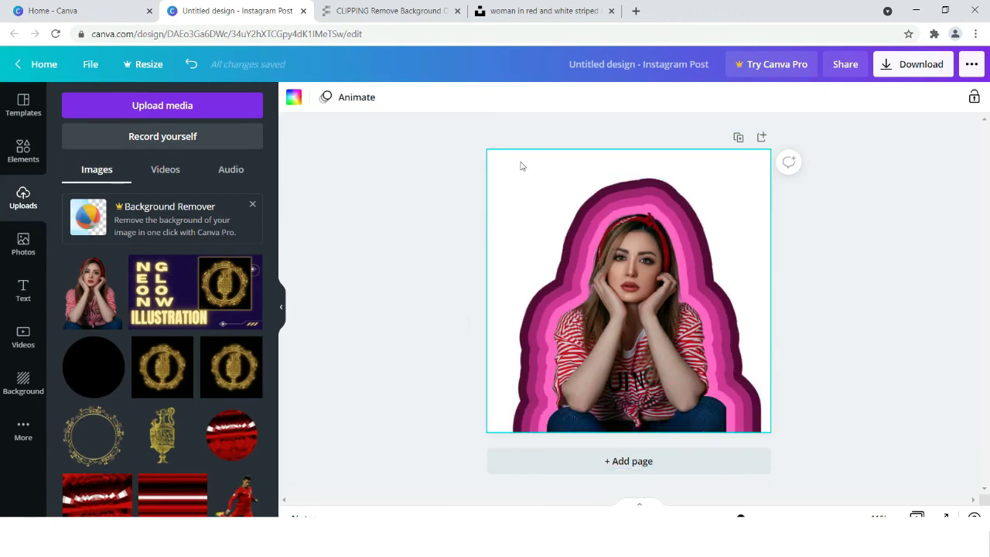
click(296, 100)
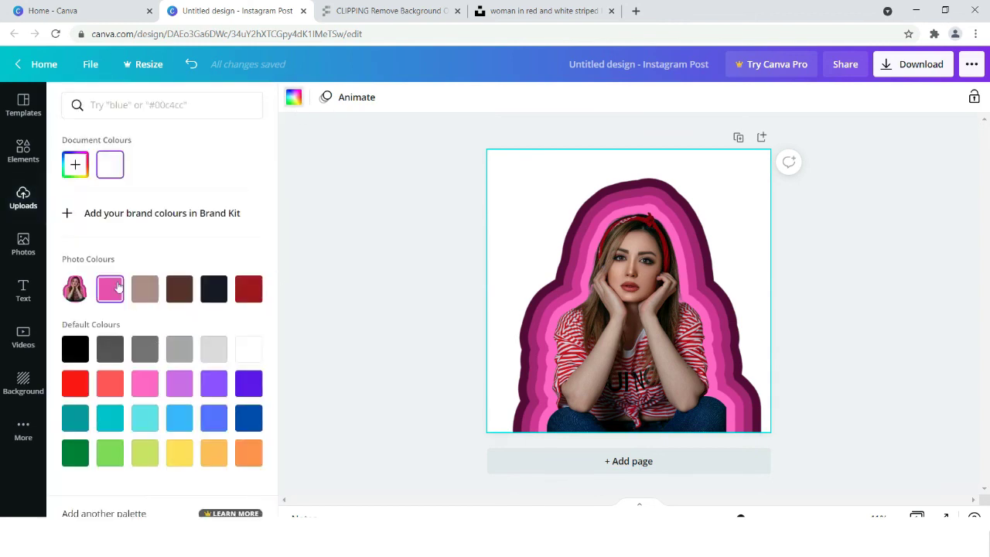
click(112, 288)
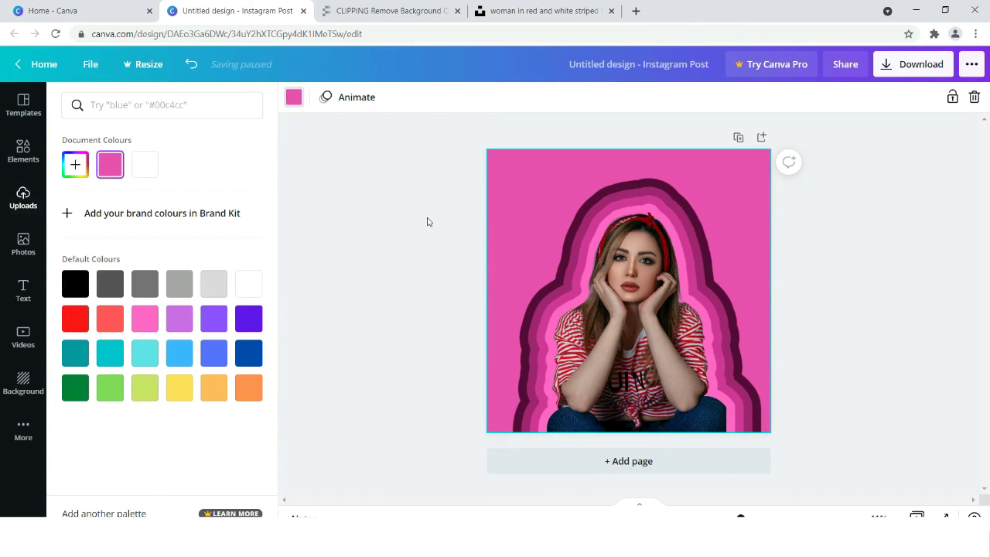
click(294, 97)
click(295, 97)
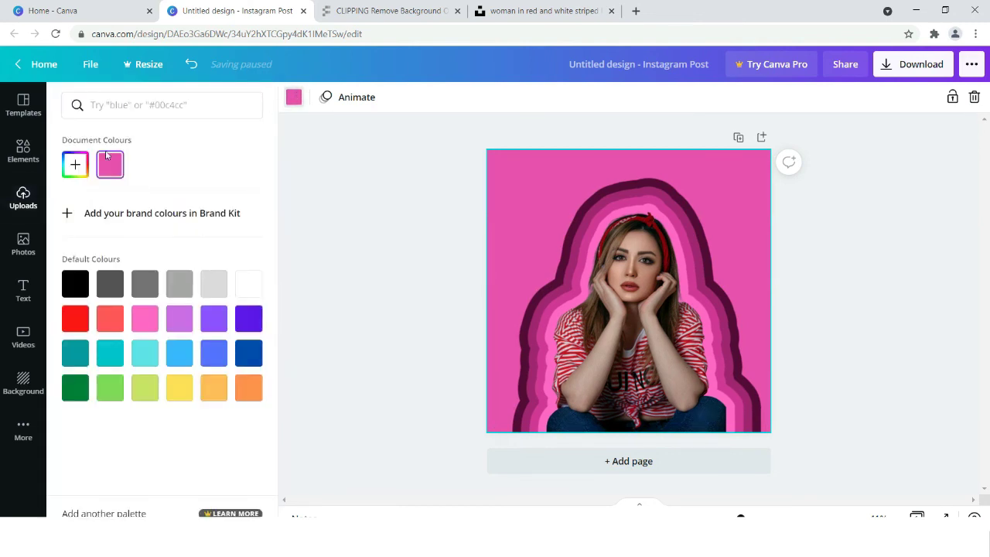
click(74, 167)
drag(185, 202, 111, 198)
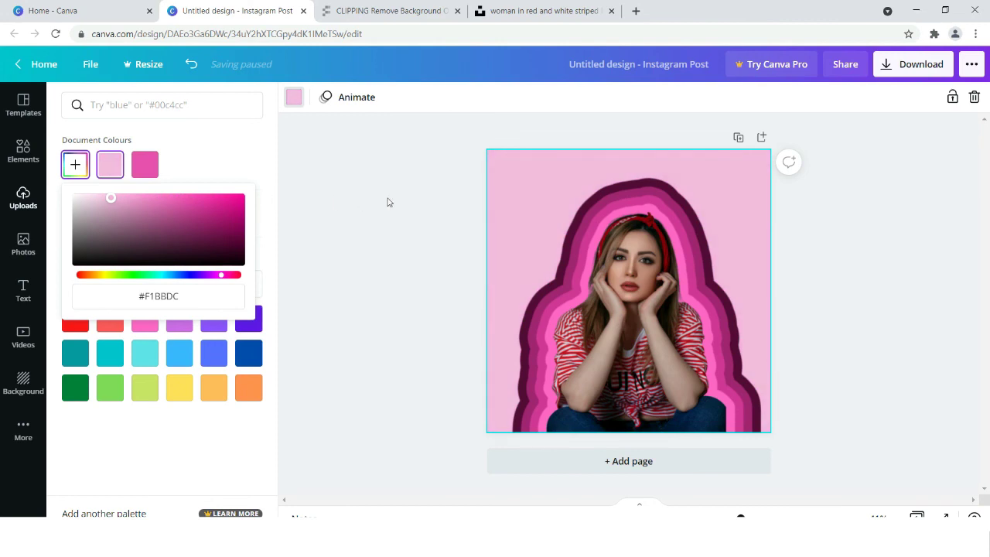
click(400, 250)
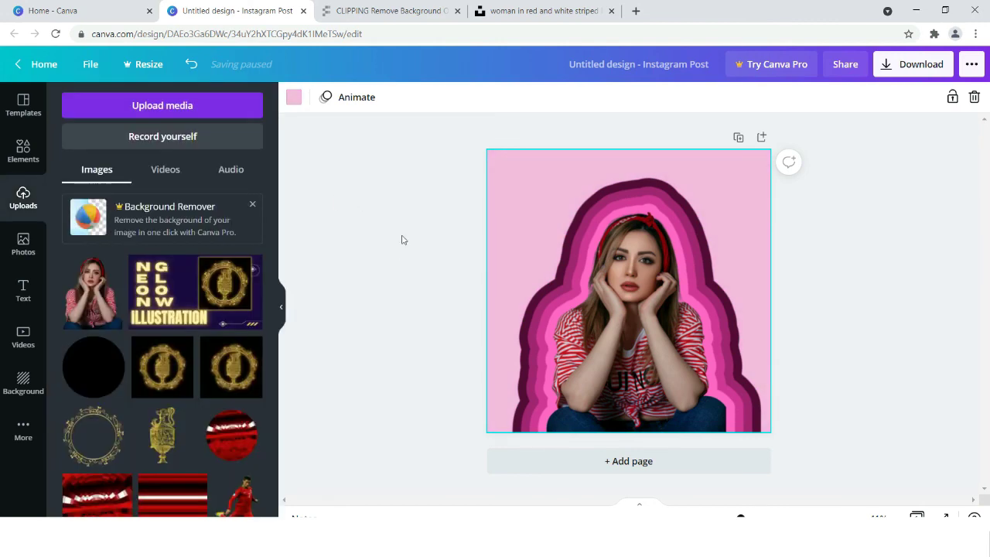